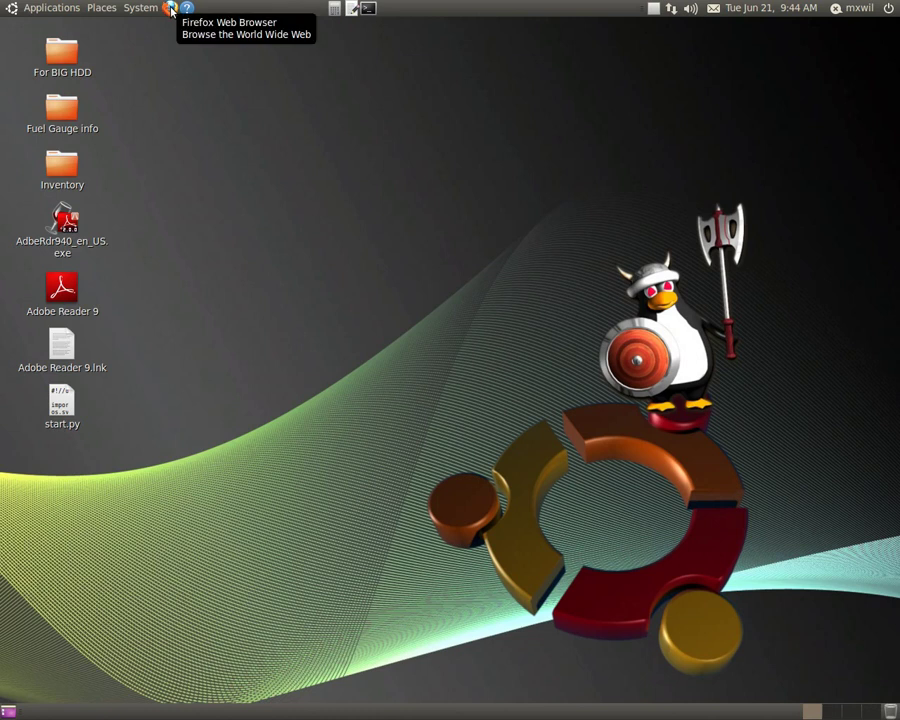
Step: Launch Firefox, review the startup and home page settings in its general preferences, and return to the home page
left_click(171, 9)
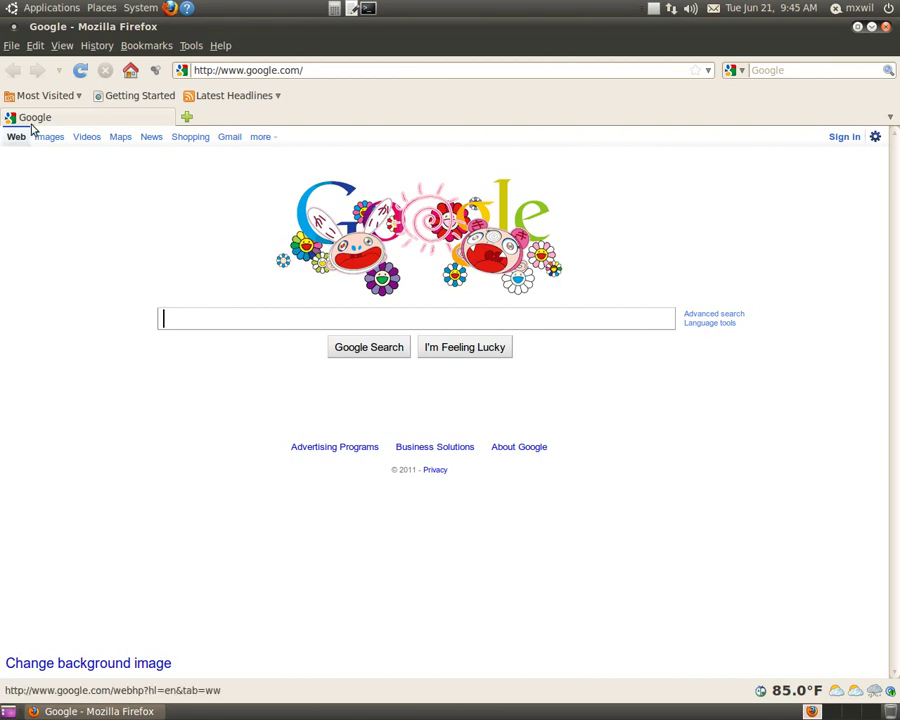
left_click(35, 46)
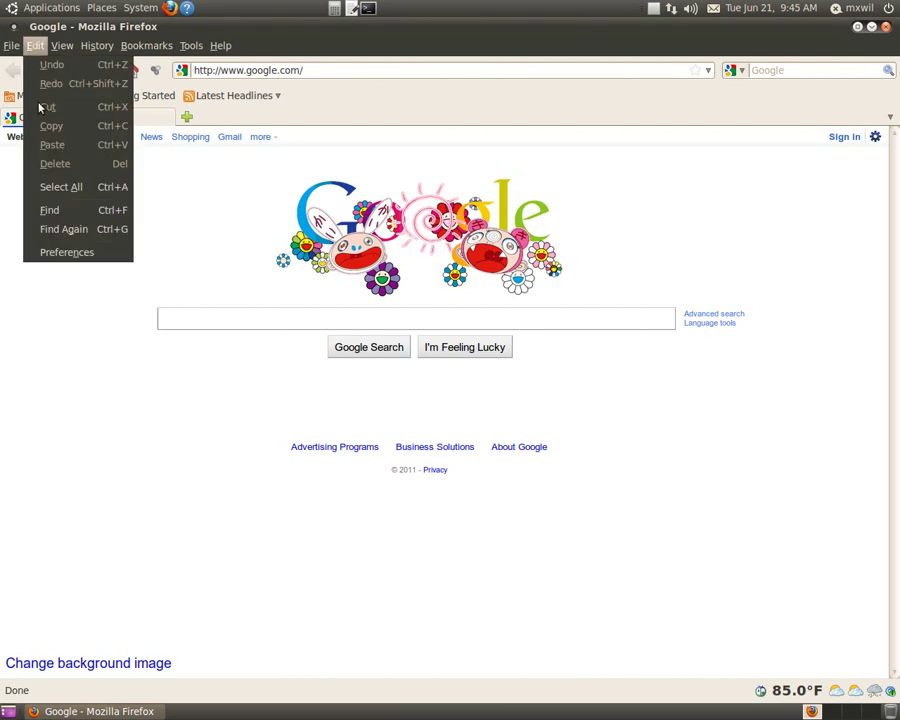
left_click(52, 255)
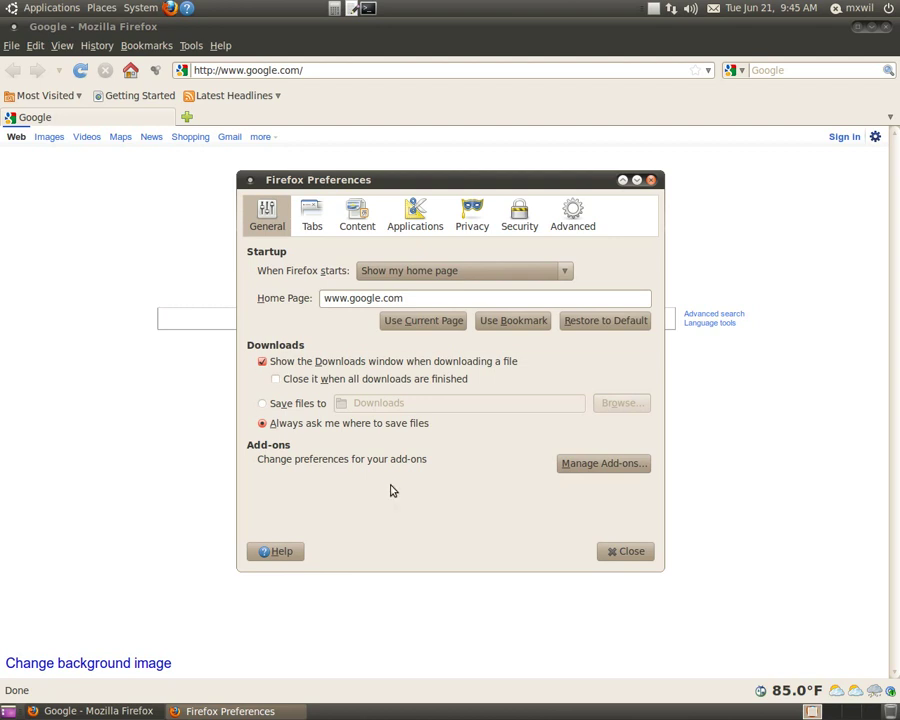
left_click(630, 553)
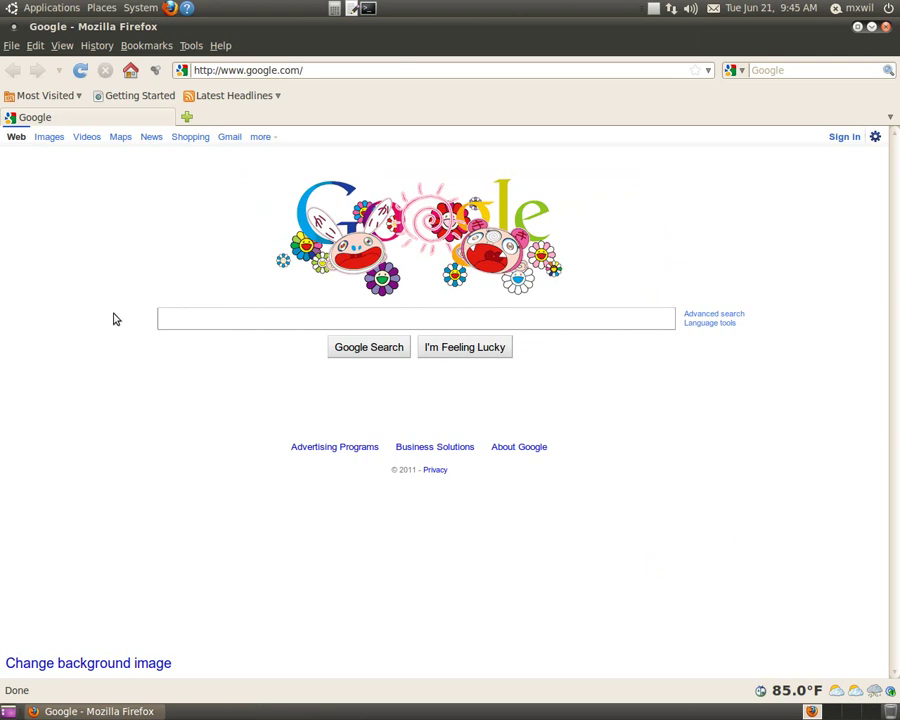
left_click(129, 76)
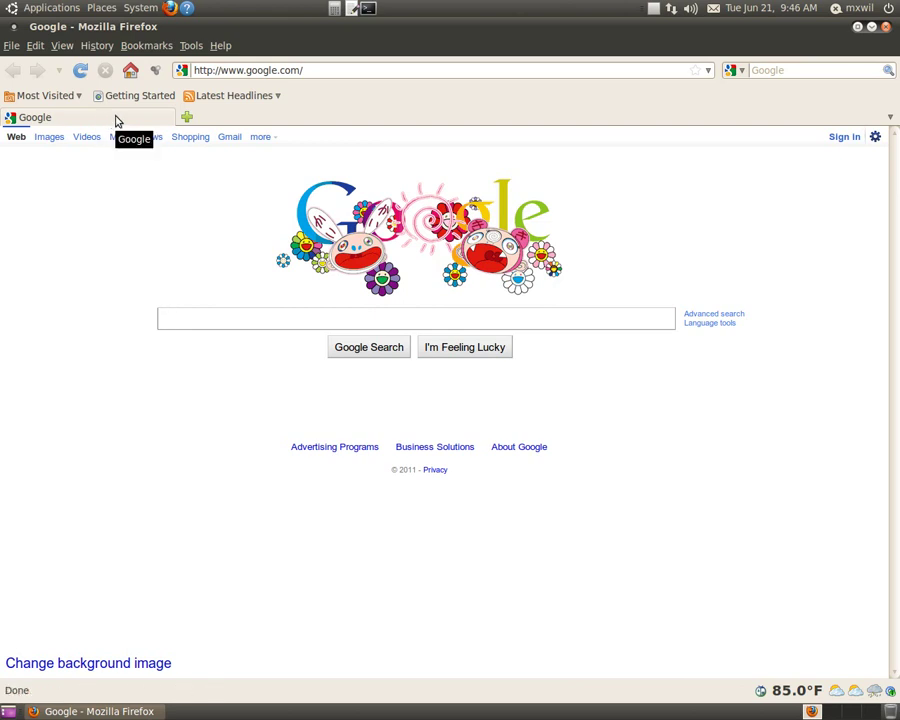
Step: Open four new blank tabs beside the Google tab
left_click(187, 120)
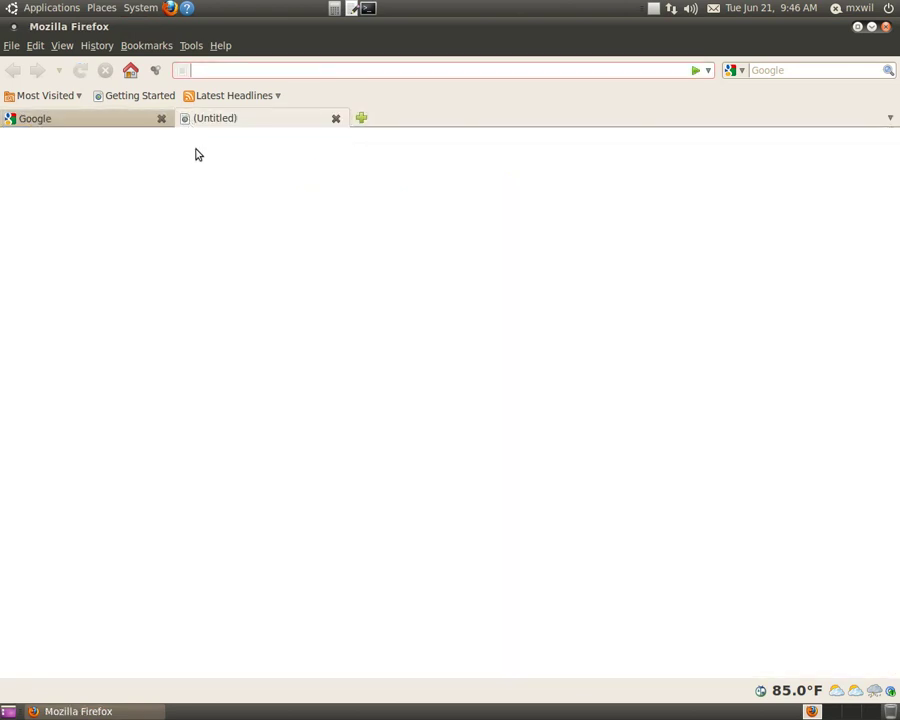
left_click(361, 119)
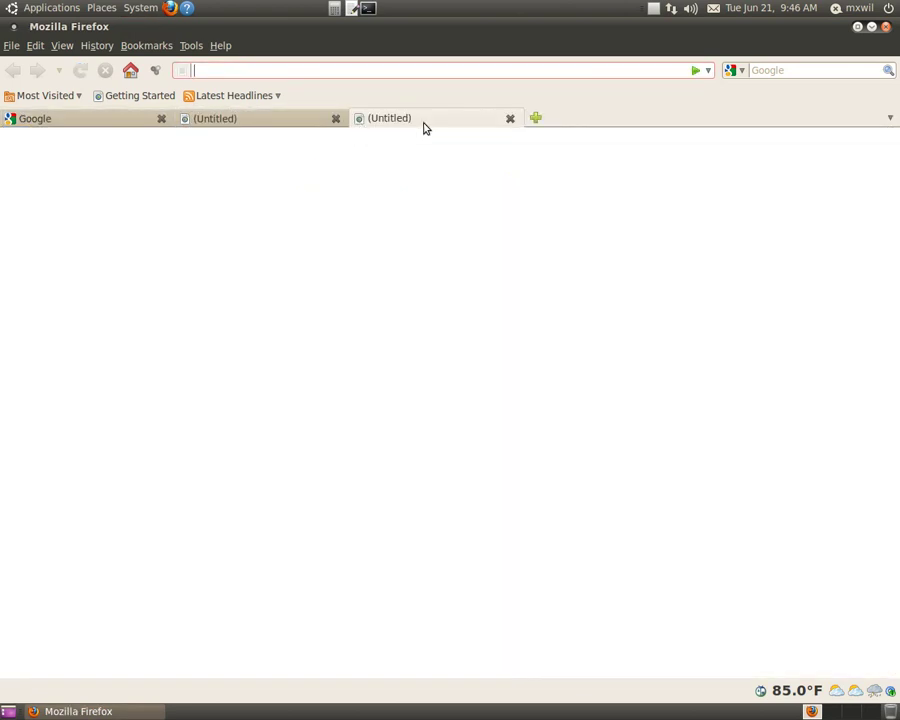
left_click(537, 120)
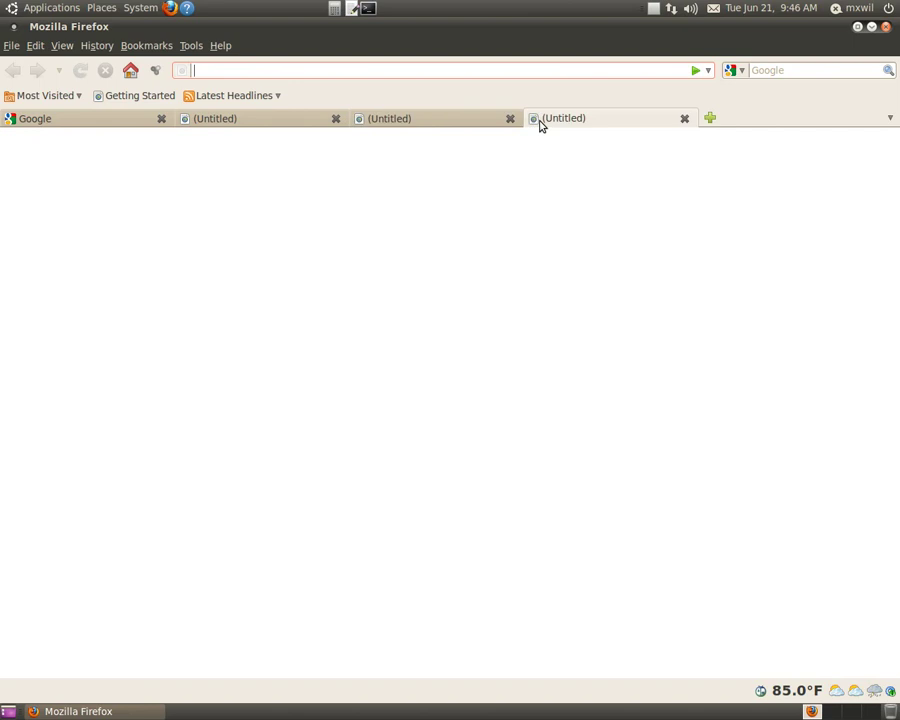
left_click(706, 119)
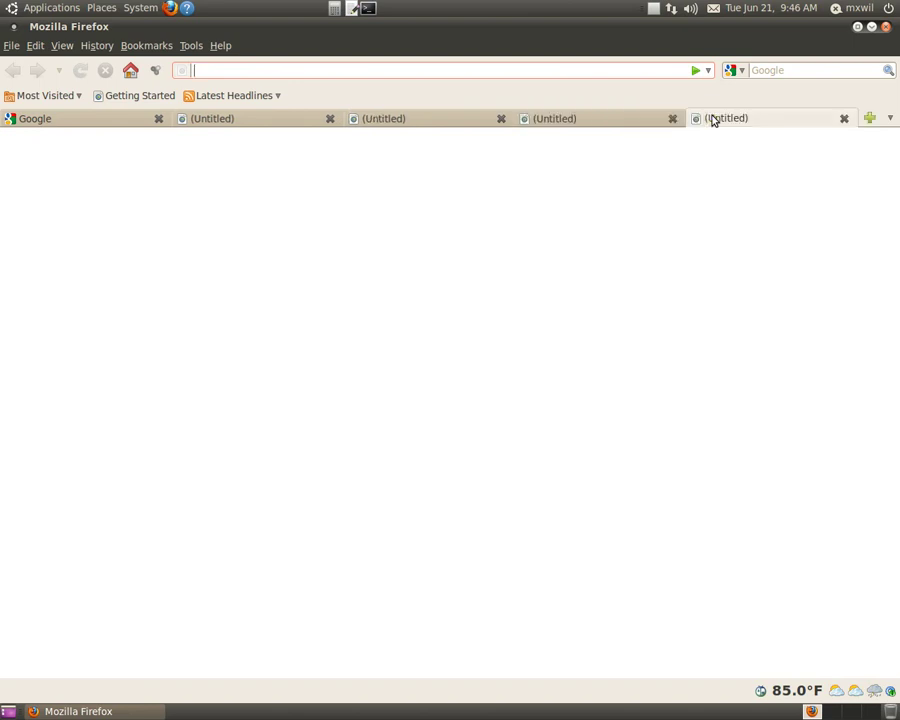
Step: Close the last three blank tabs, keeping the Google tab and one blank tab
left_click(844, 119)
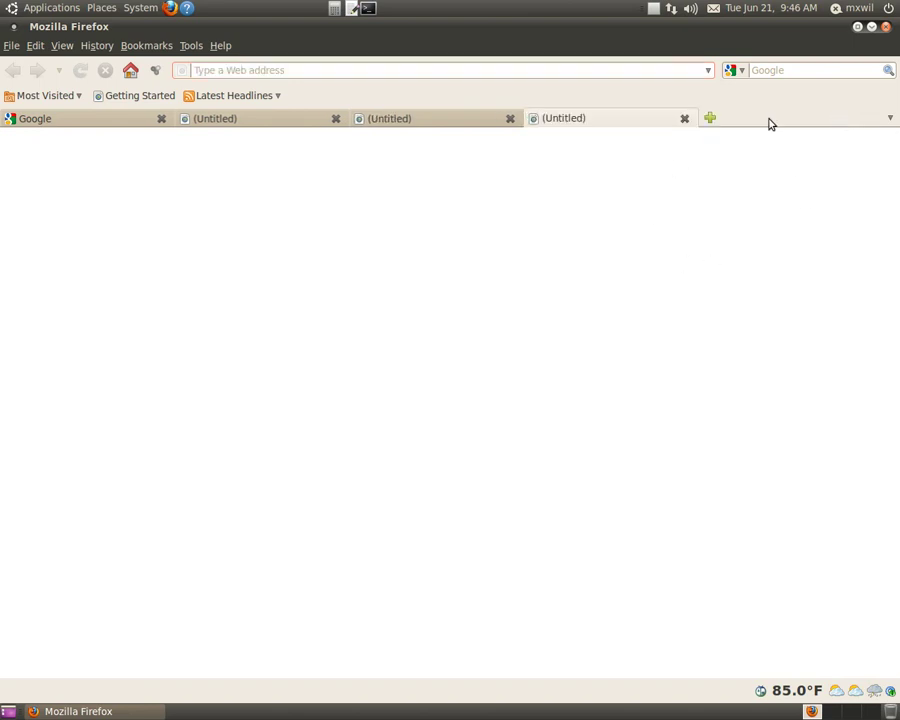
left_click(685, 120)
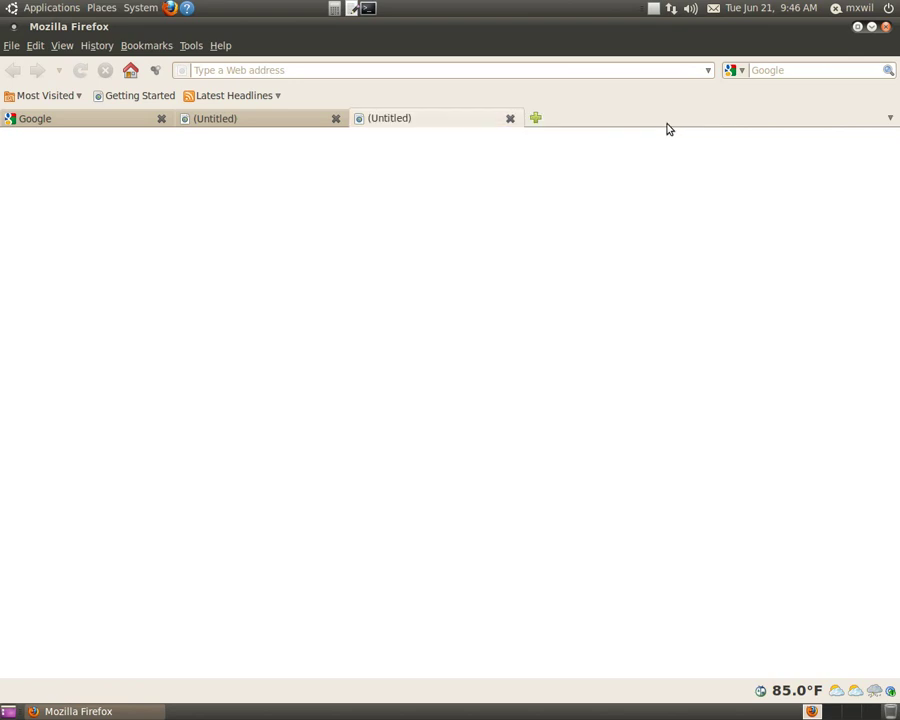
left_click(511, 119)
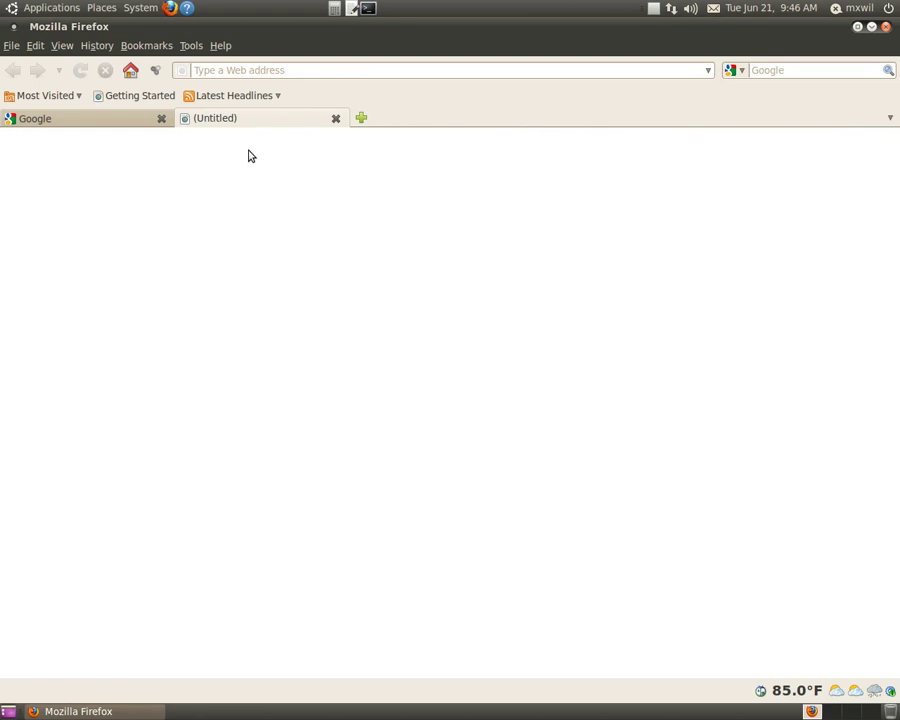
Step: Load cnet.com in the blank tab
left_click(218, 71)
type("cnet.com")
key("Return")
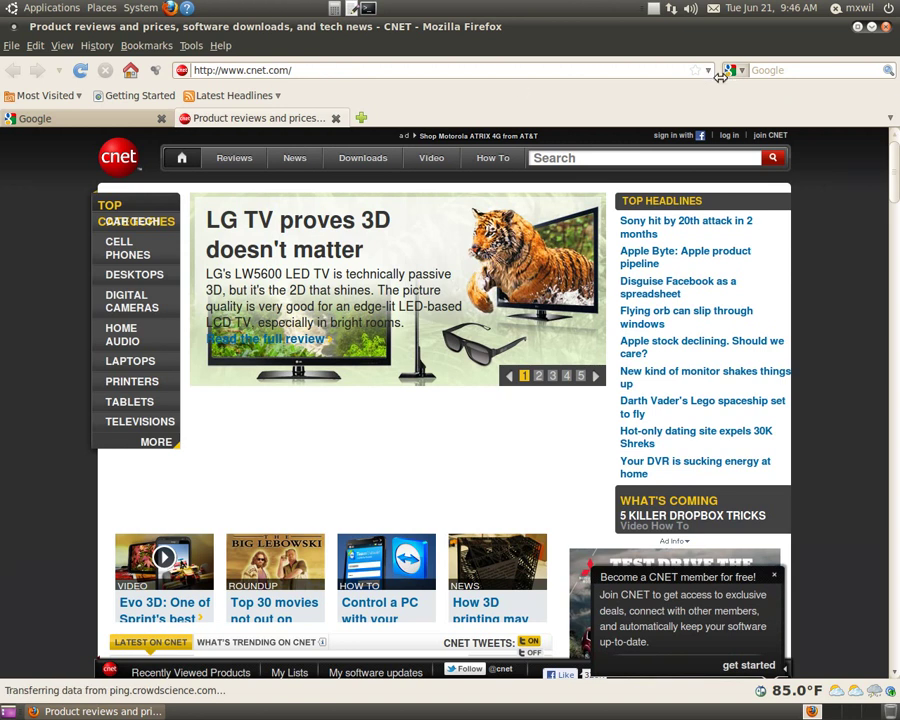
Step: Replace the CNET address in the current tab with download.com and load that site
left_click(709, 74)
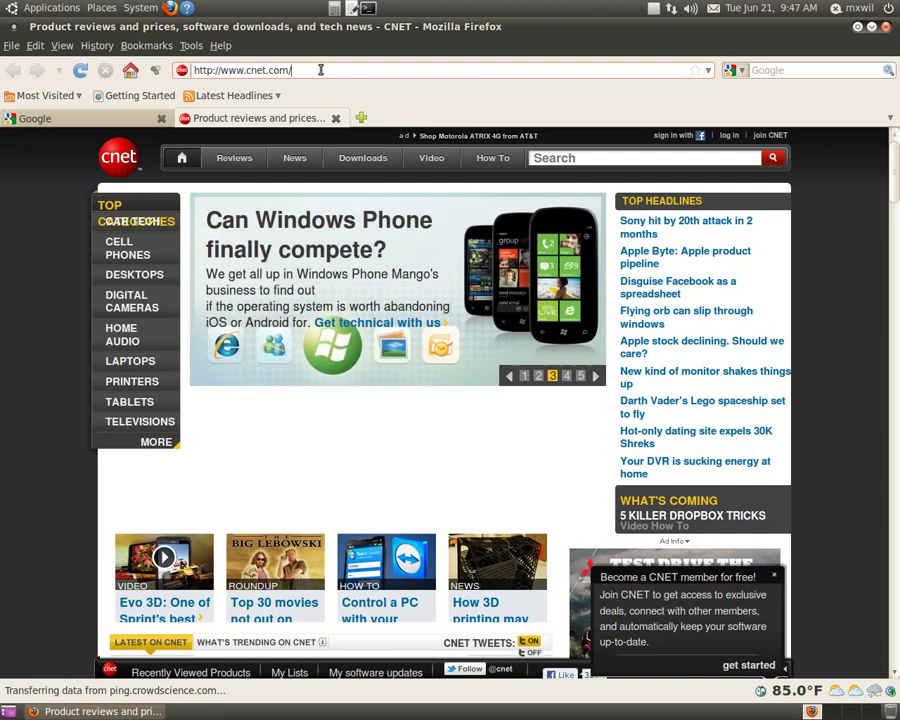
triple_click(321, 70)
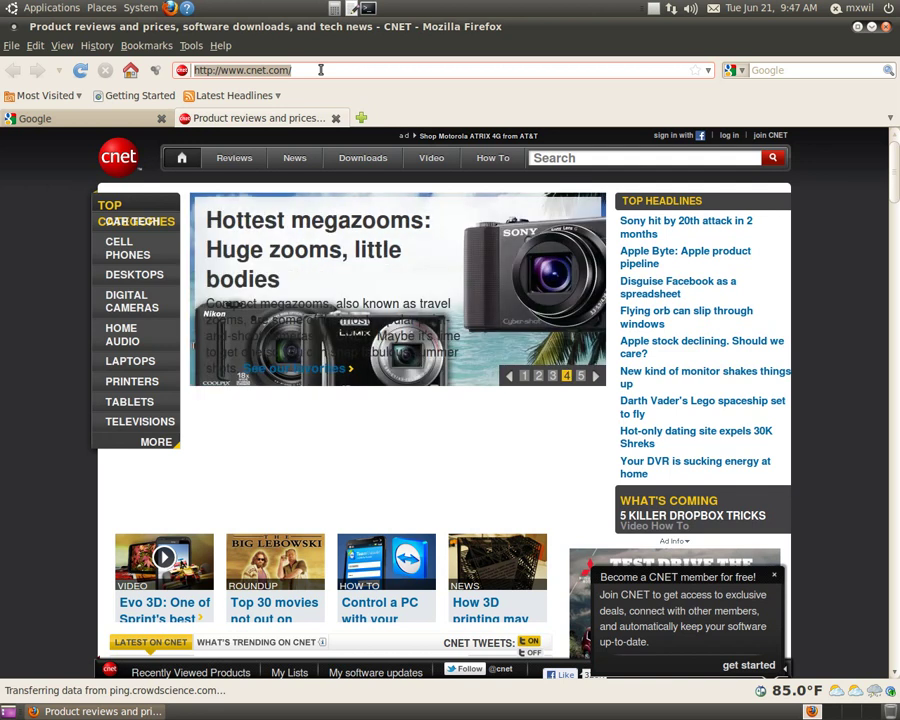
type("download.com")
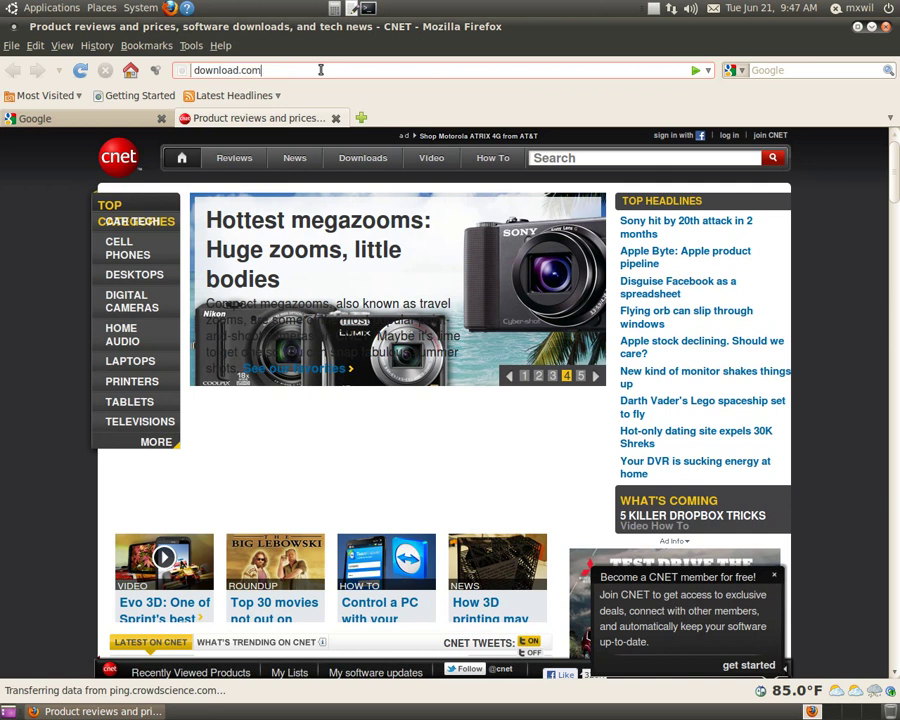
key("Return")
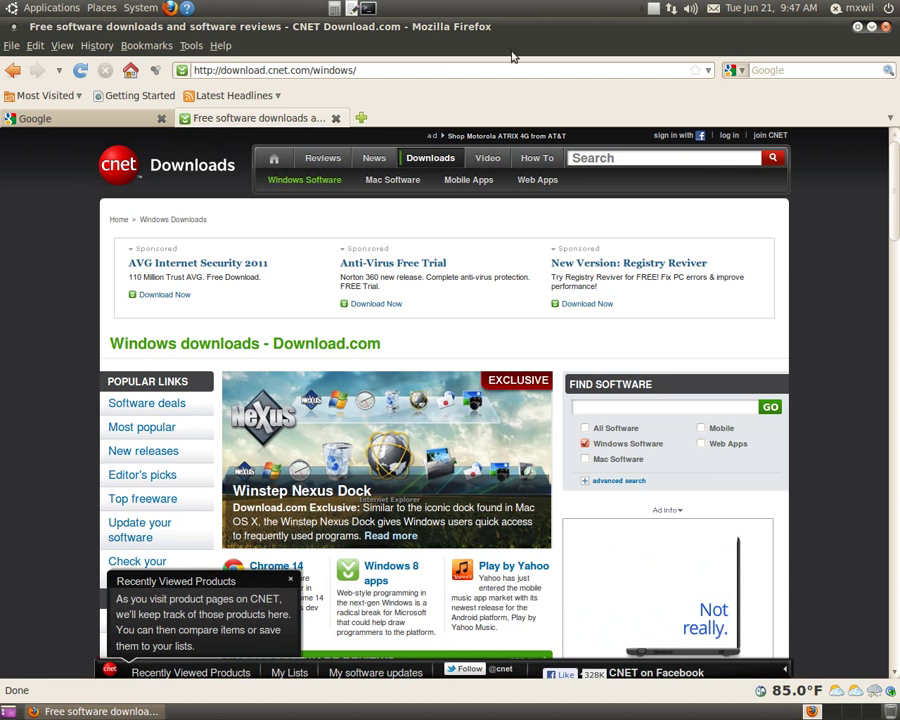
Step: Go back to the CNET front page and forward again to the downloads page
left_click(12, 71)
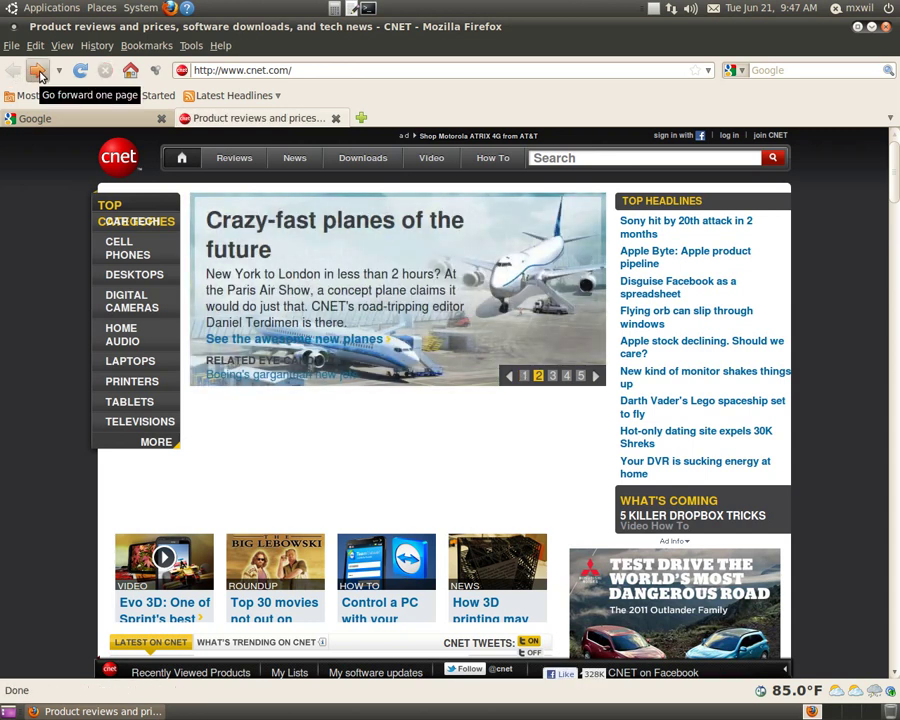
left_click(39, 75)
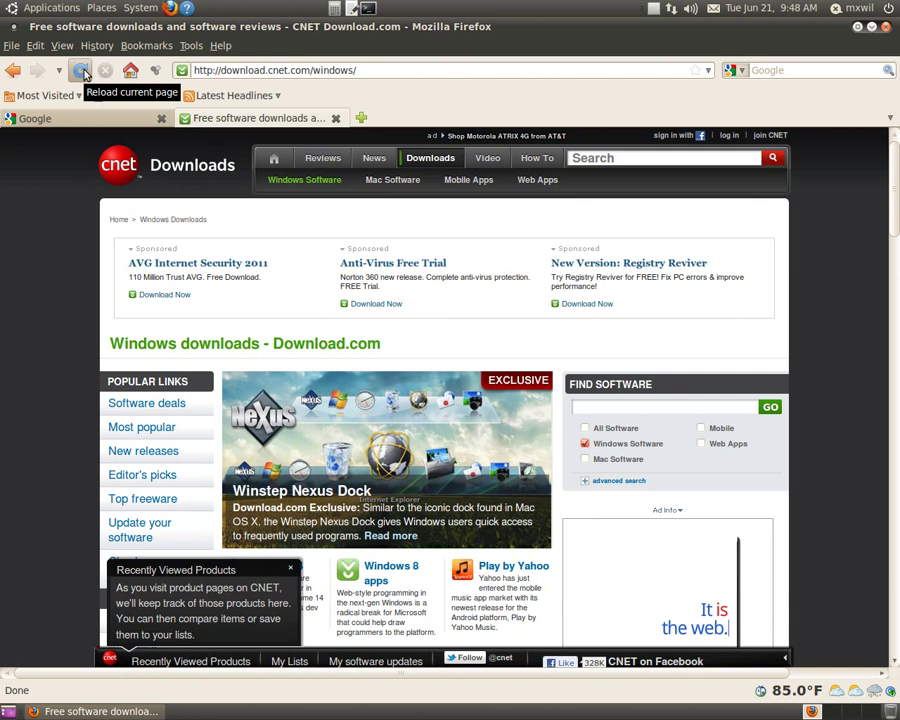
Step: Reload the CNET downloads page twice, and load the home page in this tab
left_click(82, 72)
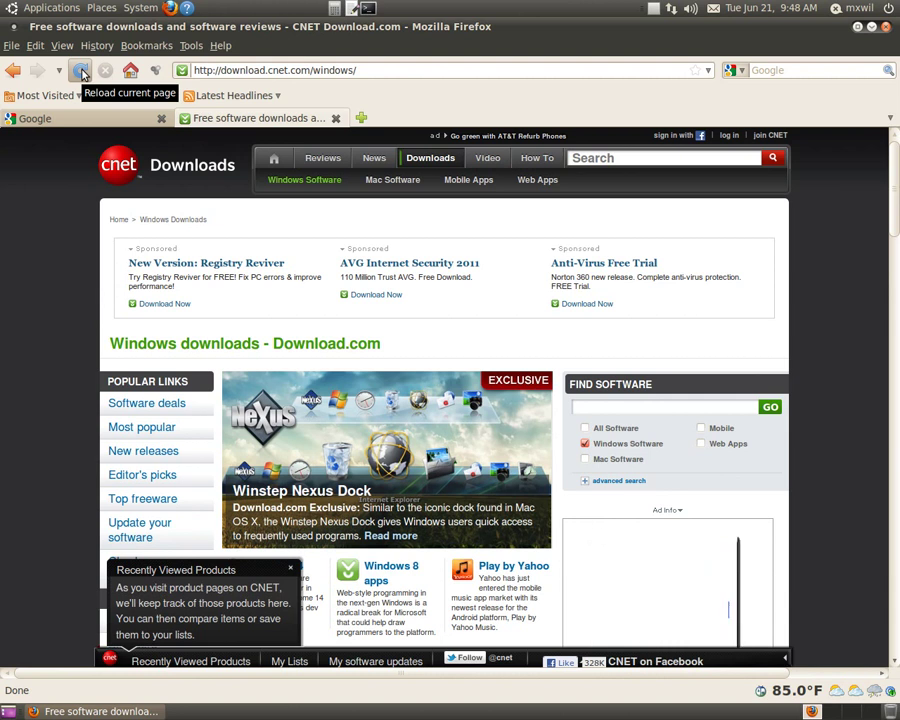
left_click(82, 73)
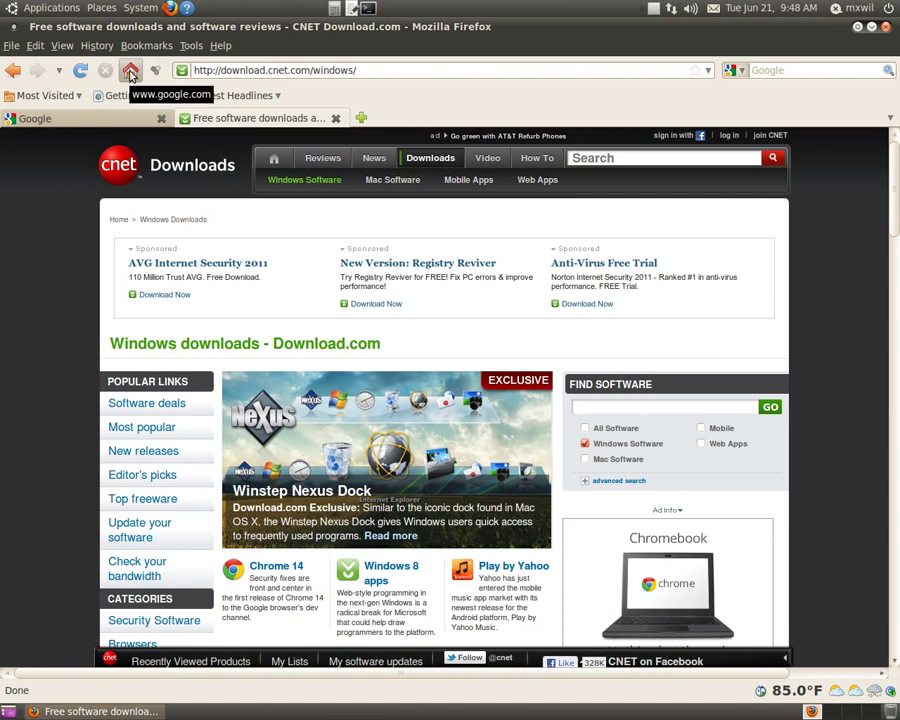
left_click(131, 73)
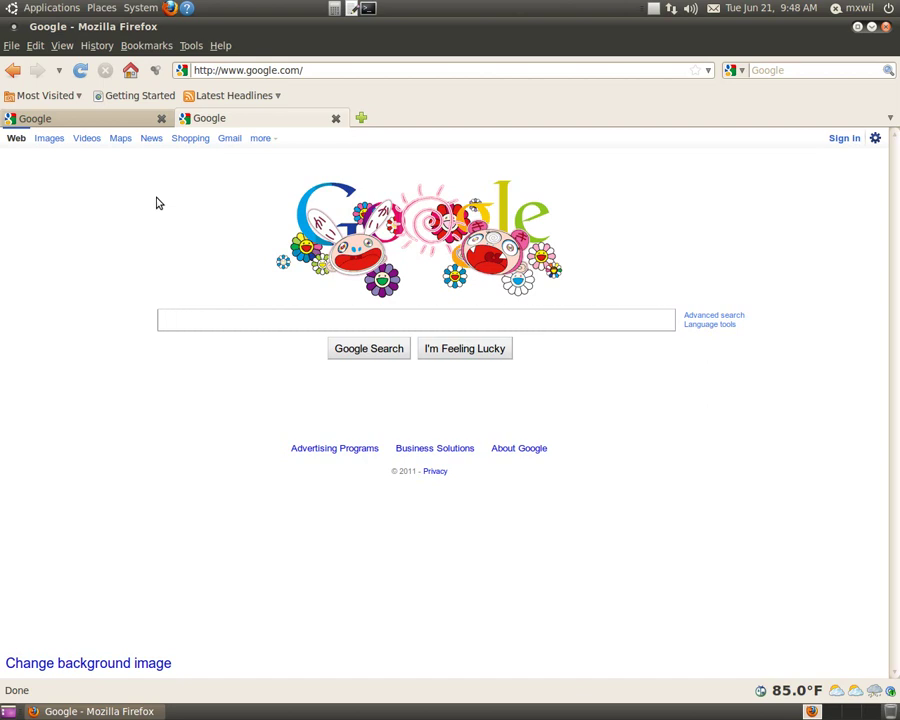
Step: Open three new tabs and load yahoo.com in the last one
key("ctrl+t")
key("ctrl+t")
key("ctrl+t")
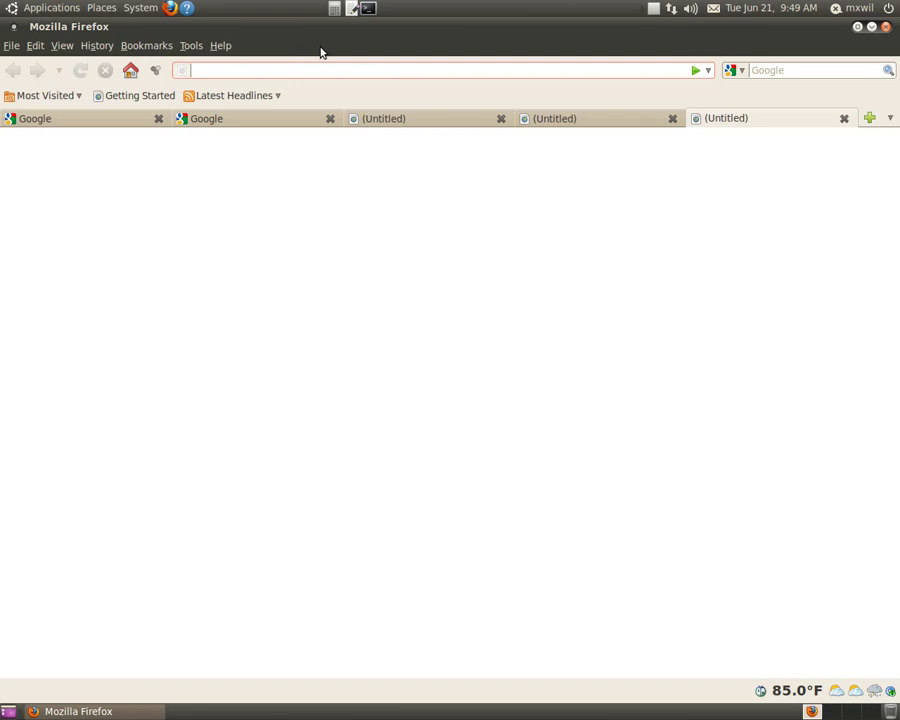
type("yahoo.com")
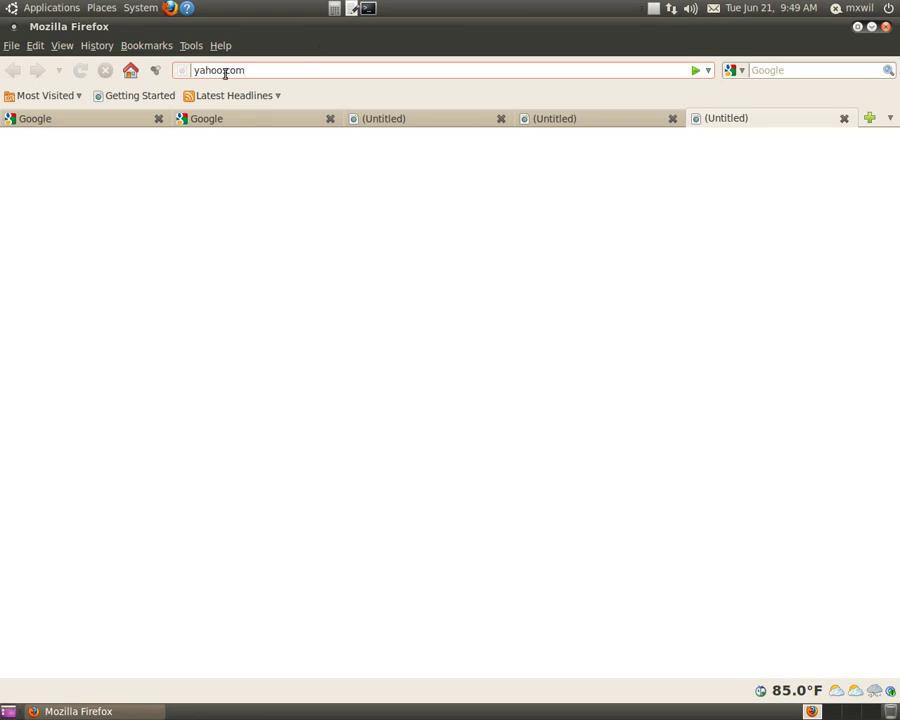
left_click(696, 72)
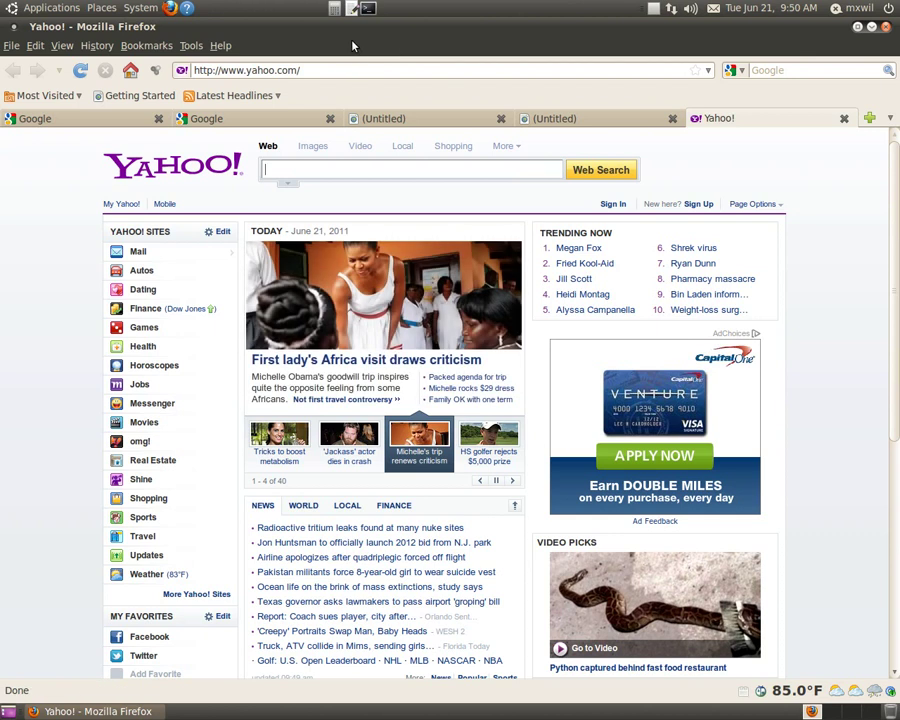
Step: Bookmark the Yahoo page under the name Yahoo! in the Bookmarks Menu folder
left_click(146, 46)
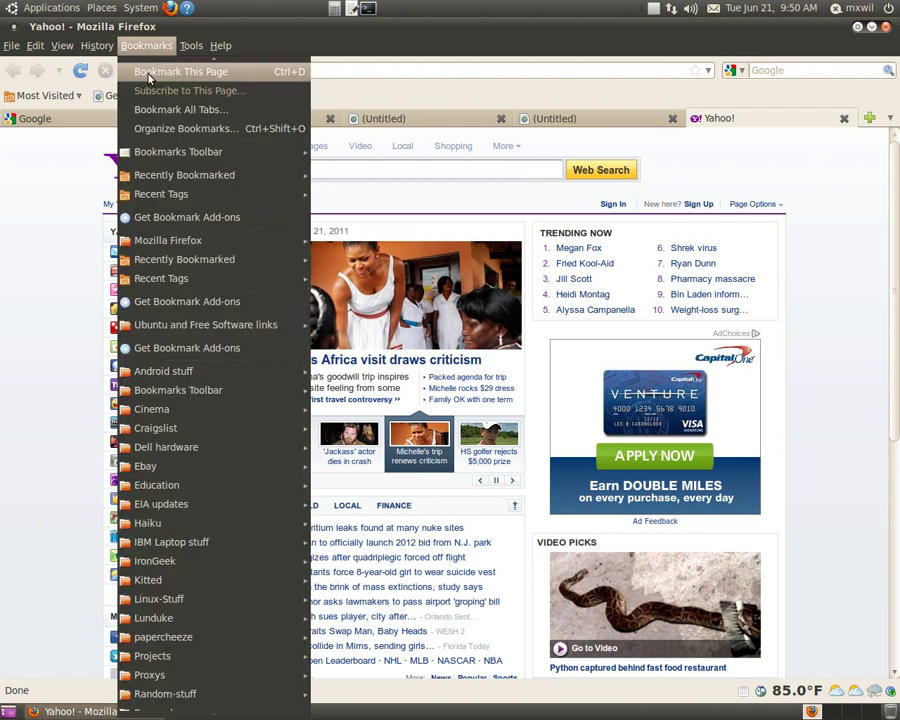
left_click(148, 76)
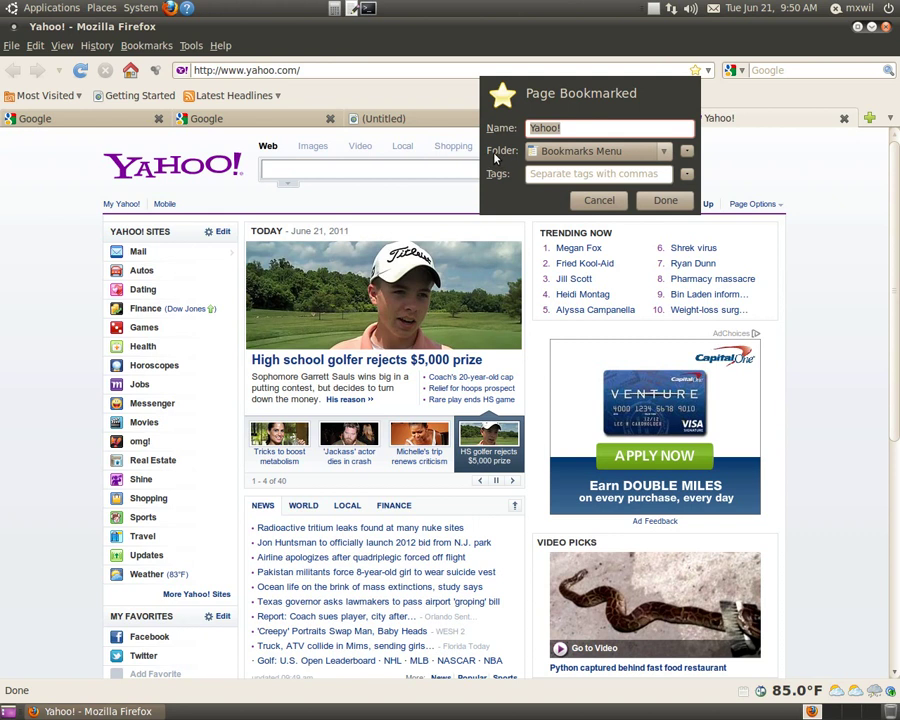
left_click(677, 204)
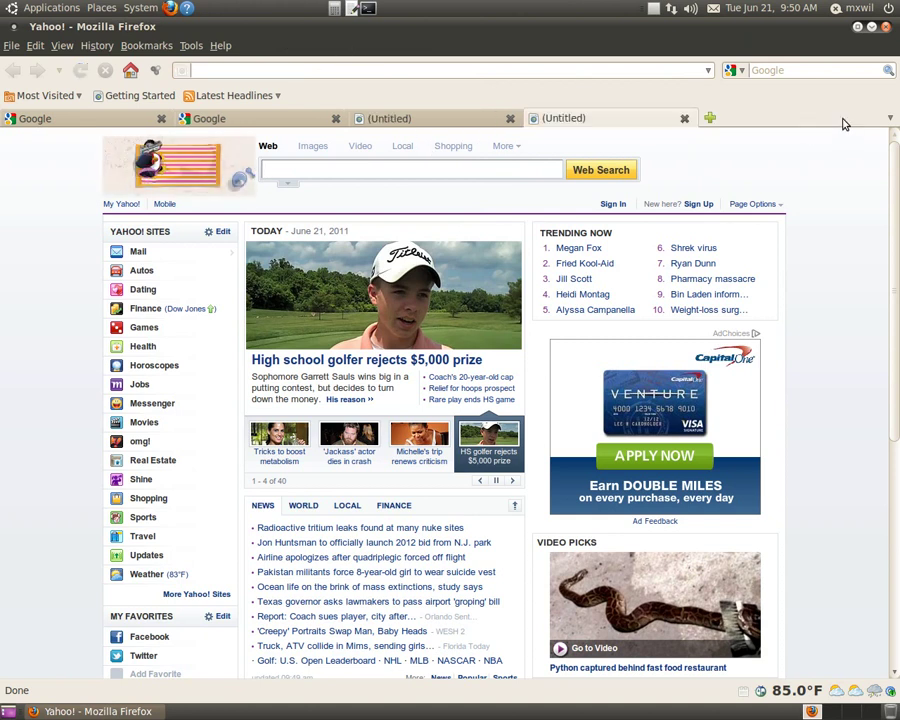
Step: Close the Yahoo tab and reopen the site from its saved bookmark in the last blank tab
left_click(844, 118)
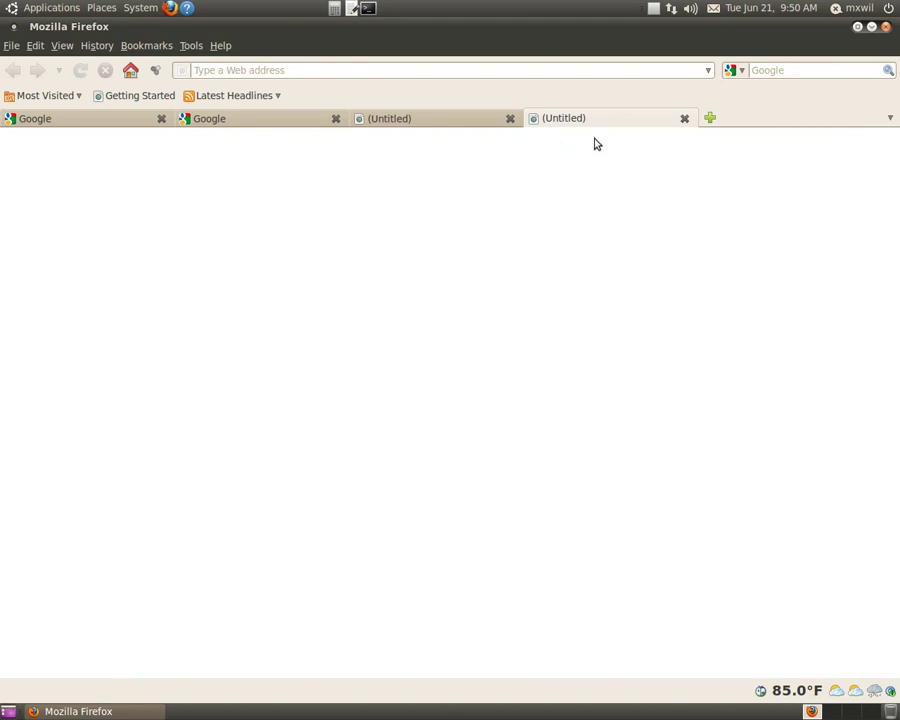
left_click(138, 50)
left_click(145, 46)
left_click(145, 46)
mouse_move(166, 714)
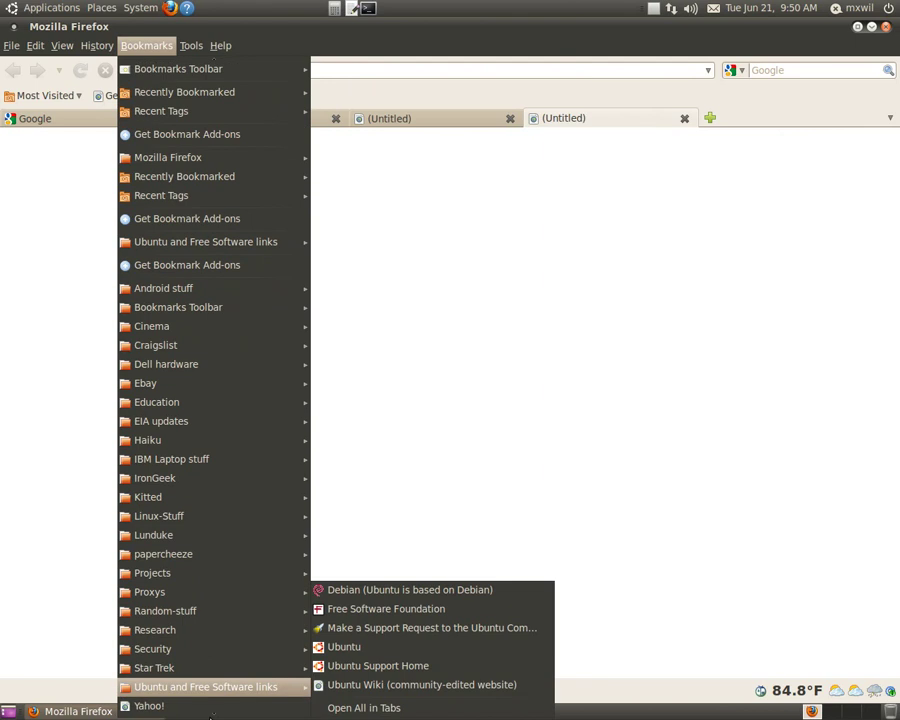
left_click(150, 701)
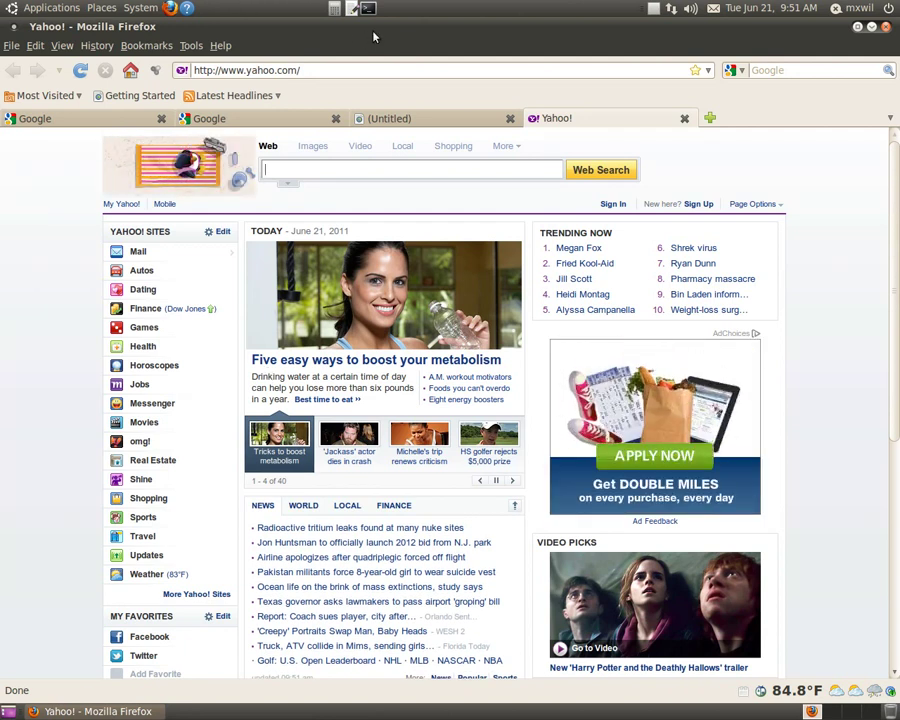
Step: Delete the Yahoo! bookmark from the saved bookmarks
left_click(146, 47)
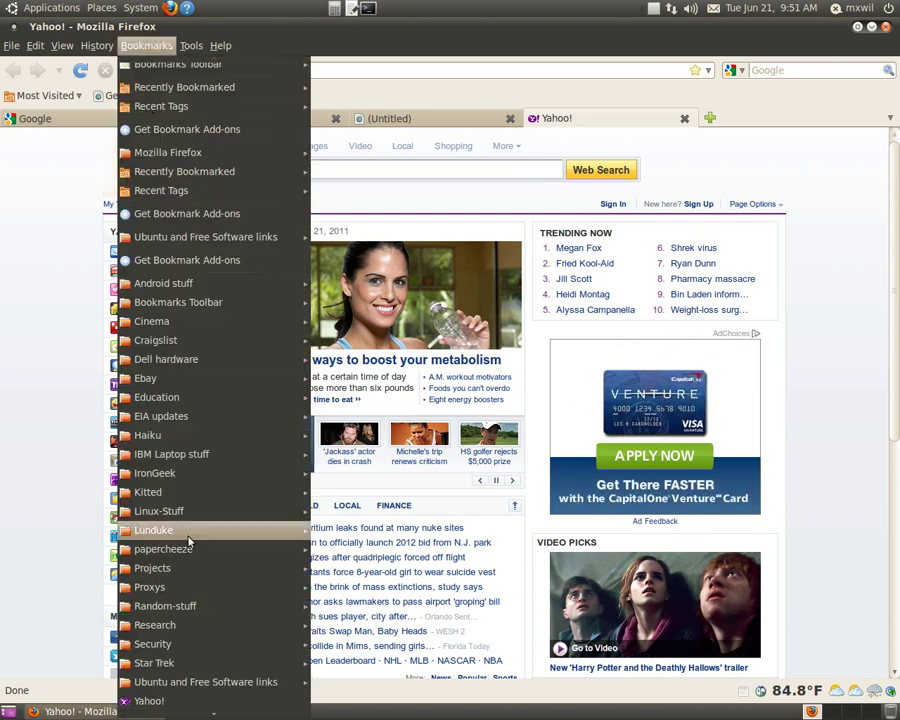
right_click(187, 704)
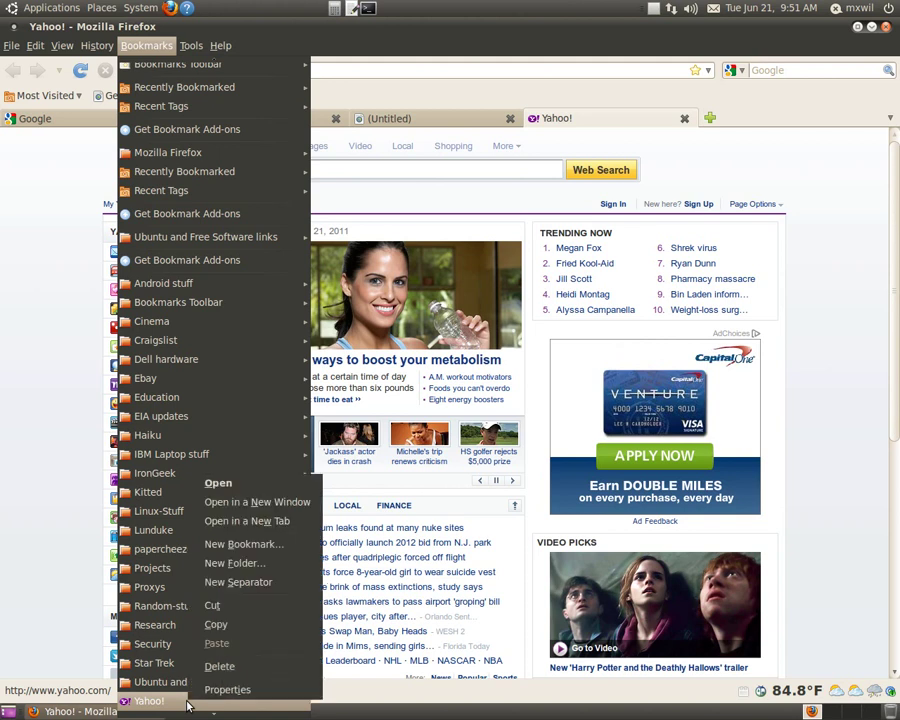
left_click(228, 670)
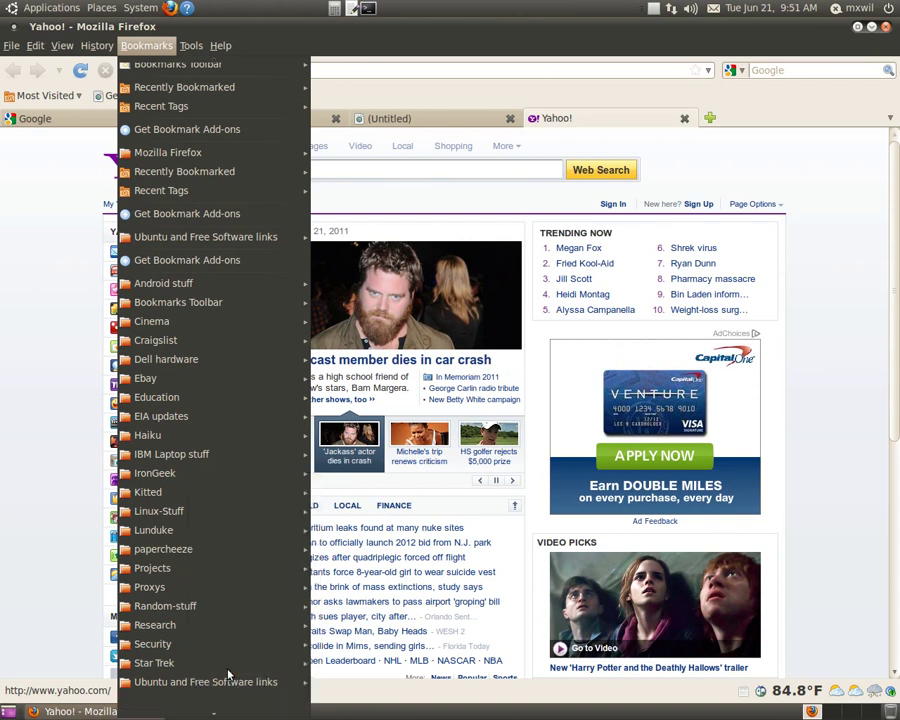
mouse_move(227, 678)
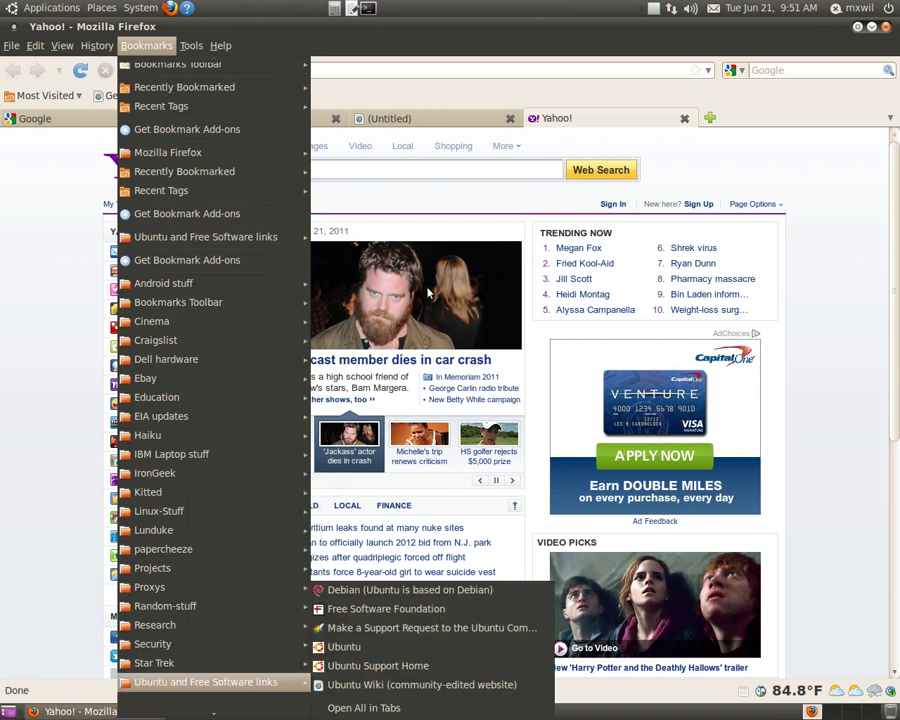
left_click(498, 93)
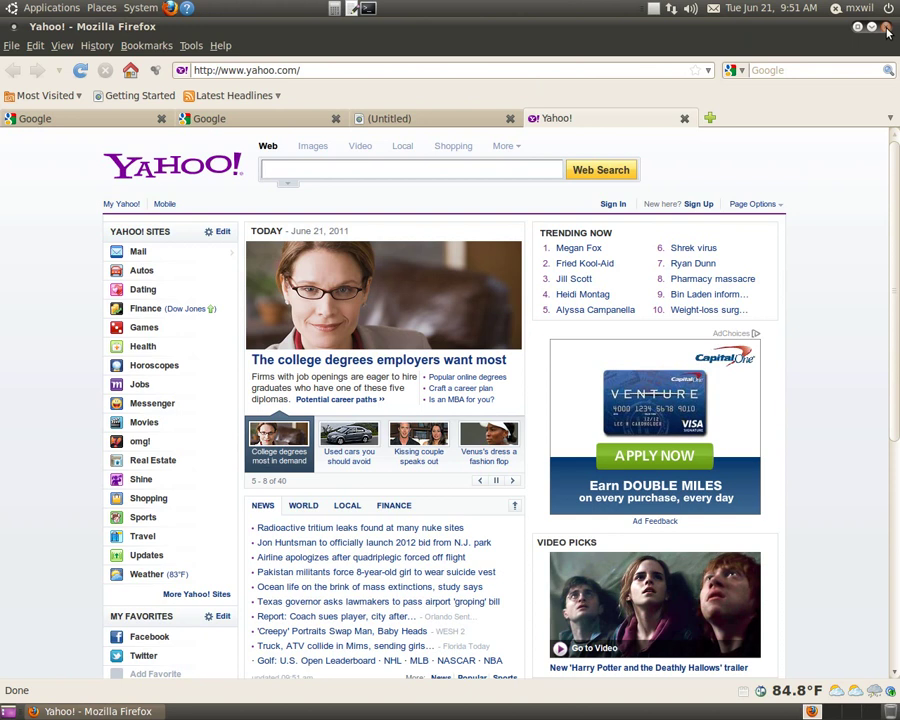
Step: Quit the browser without saving the open tabs for the next start
left_click(886, 32)
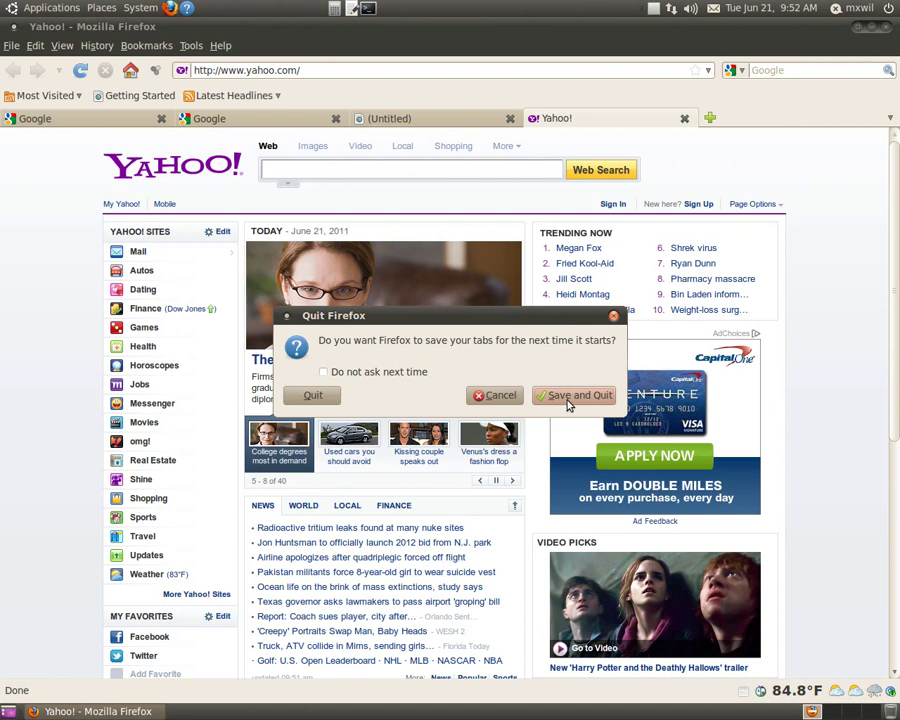
left_click(309, 397)
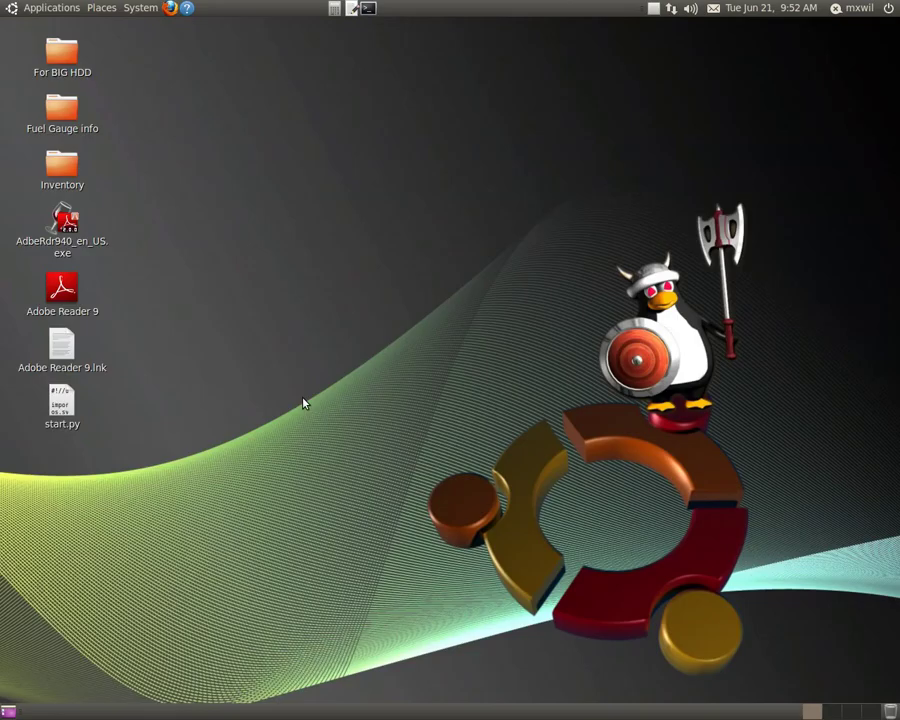